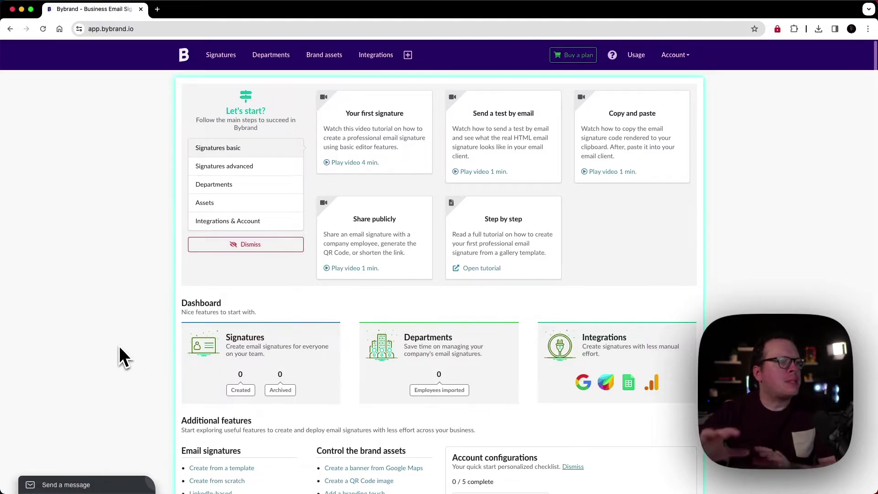
Step: Create a new signature from the BYB Home realtor template (Matias Williams)
scroll(122, 356, down, 3)
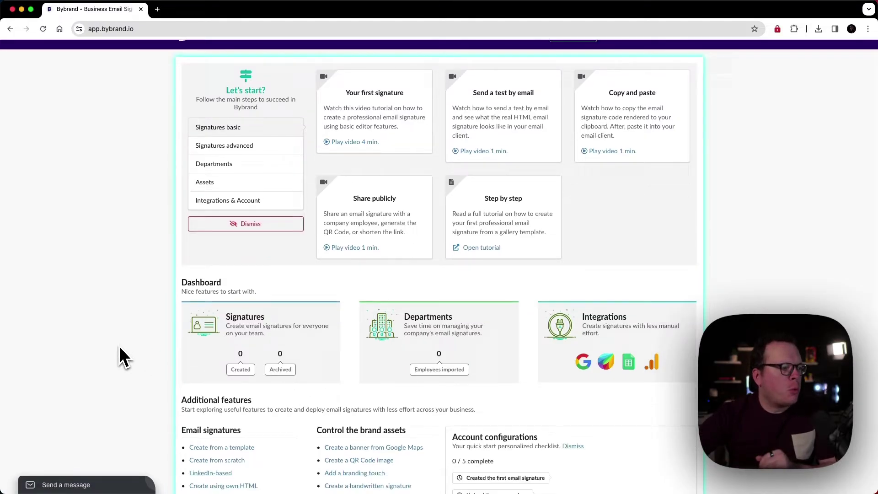
scroll(121, 356, down, 3)
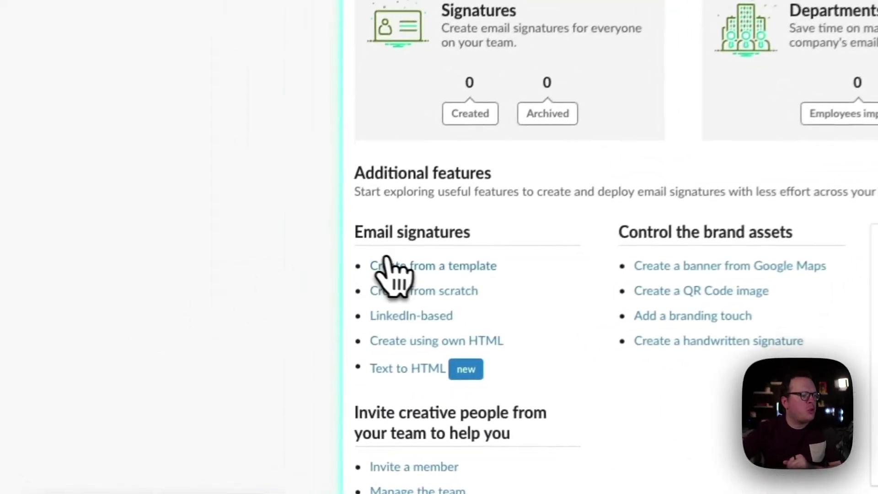
click(426, 267)
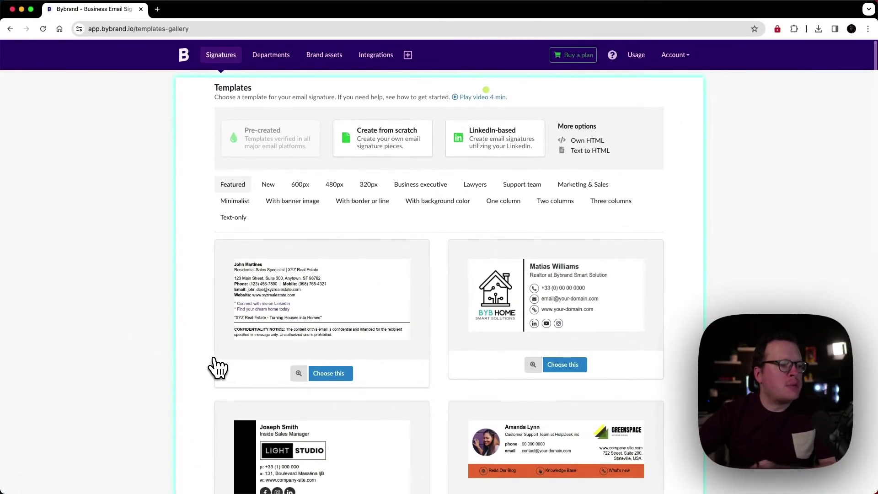
click(566, 365)
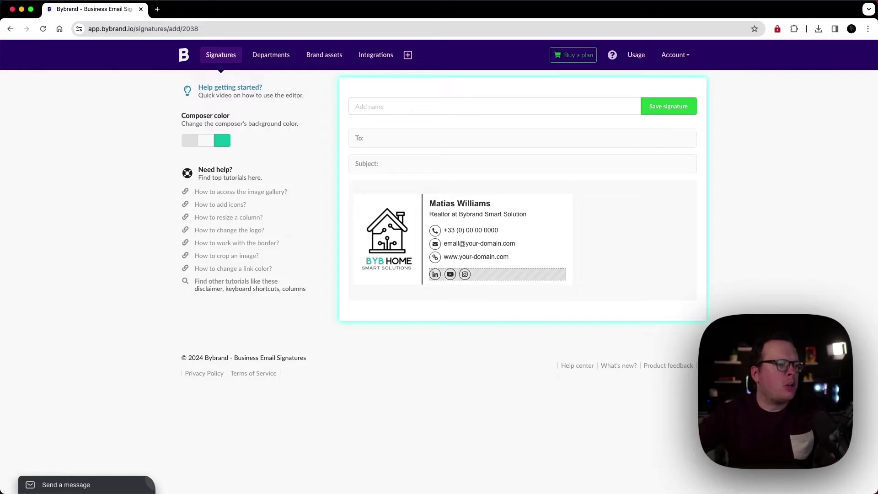
Step: Replace the Instagram, YouTube and LinkedIn icons with a 'Schedule a meeting with Matias' line
click(488, 274)
click(465, 265)
key(BackSpace)
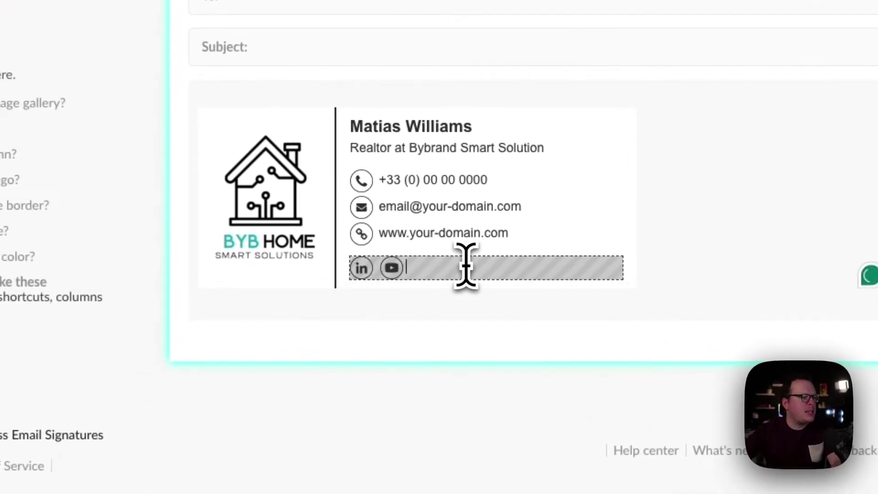
key(BackSpace)
key(BackSpace)
text(Schedule a meeting with Matias)
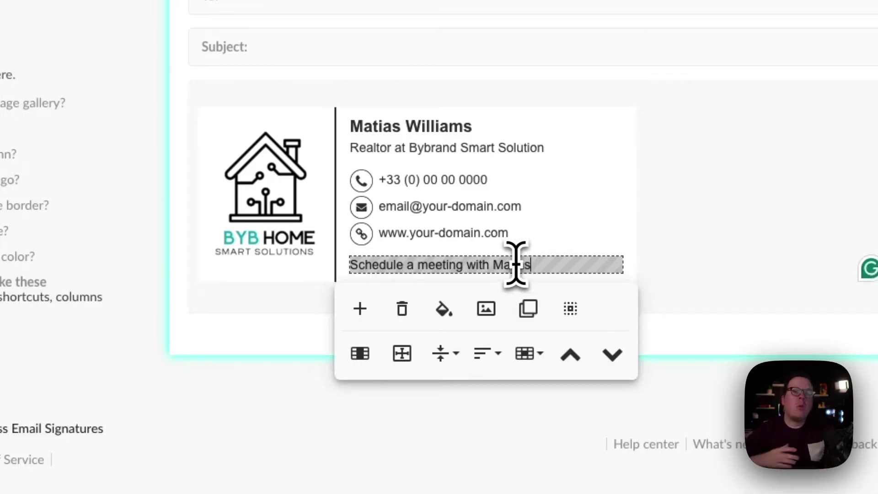
Step: Link the whole meeting line to the calendy.com booking URL
triple_click(498, 265)
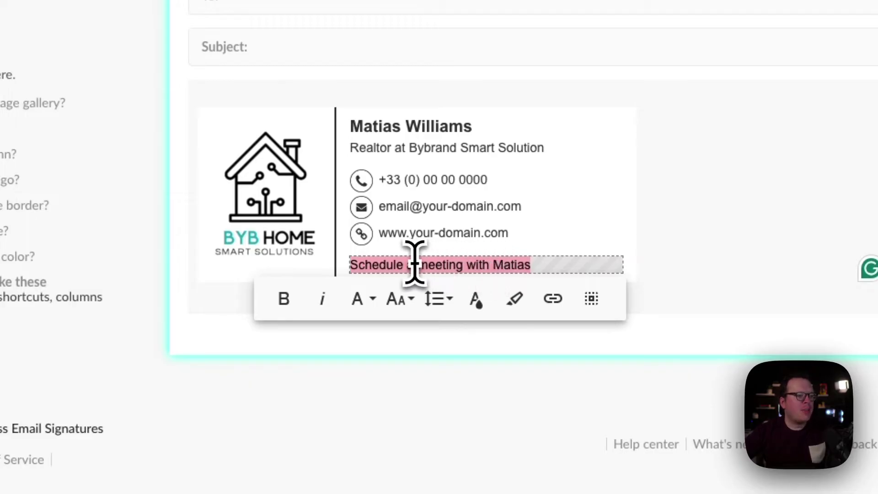
click(553, 299)
text(https://ca)
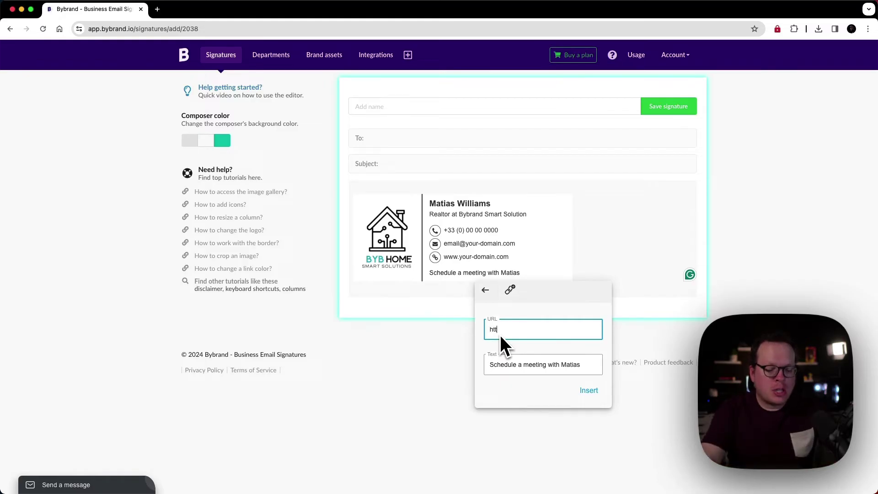
text(lendy)
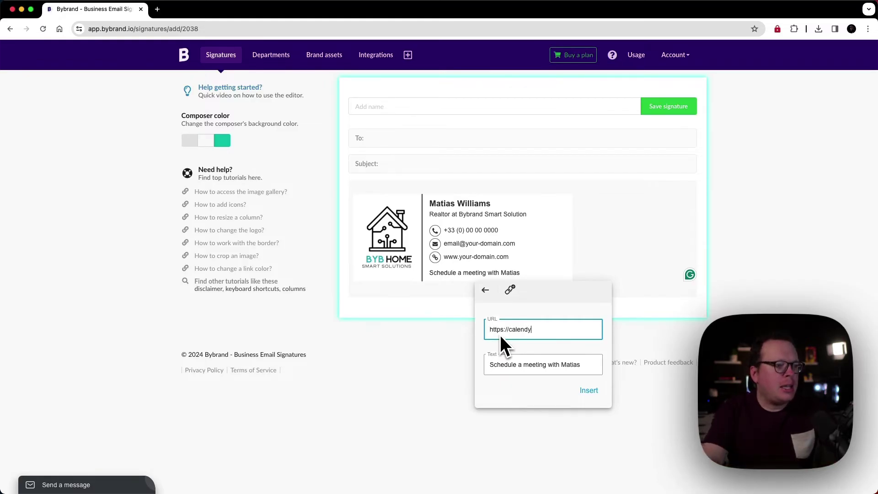
text(.com)
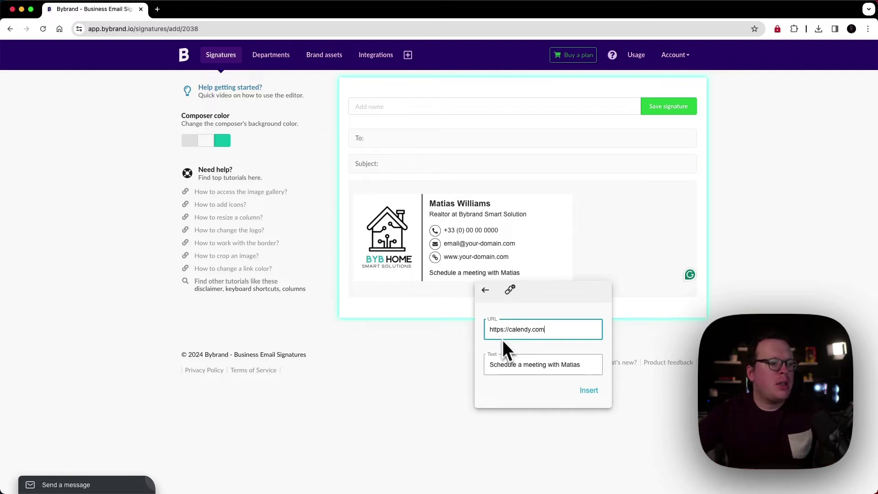
click(587, 390)
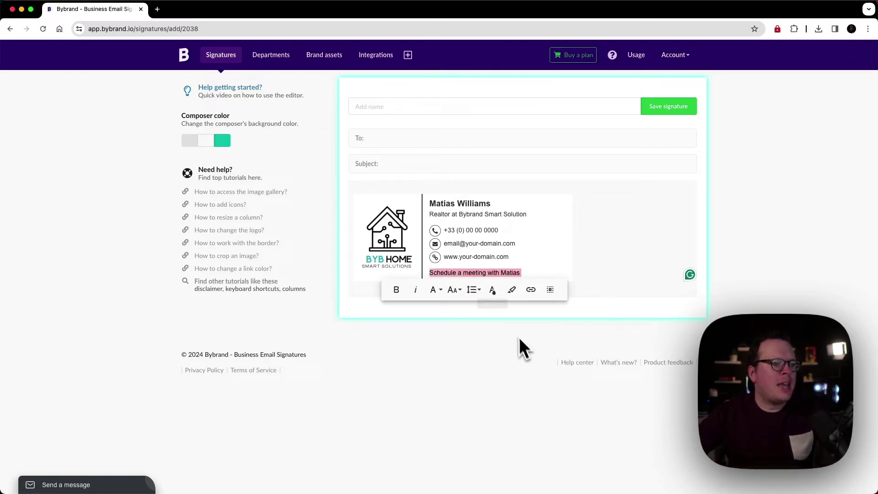
Step: Recolour the 'Schedule a meeting with Matias' link text with a Text color palette swatch
click(492, 290)
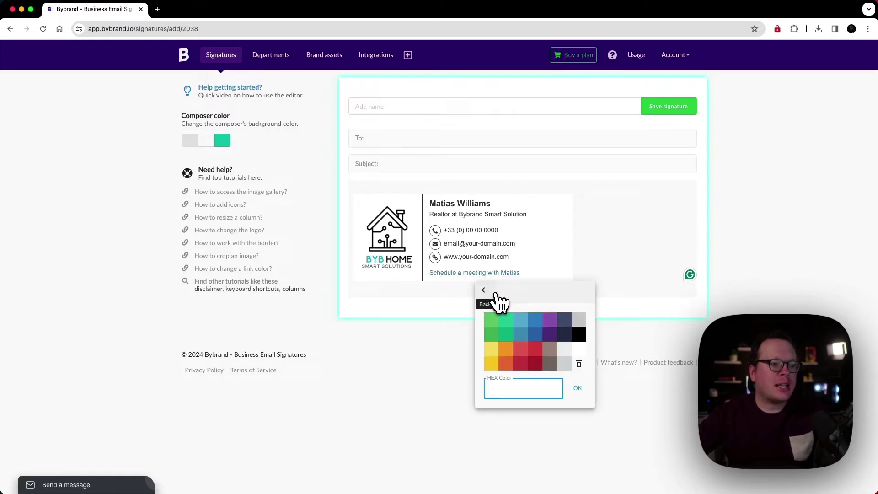
click(536, 329)
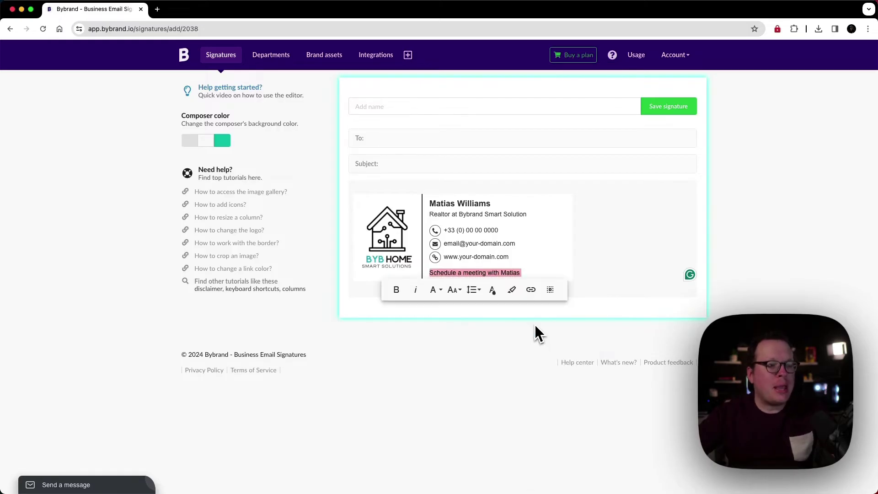
click(475, 344)
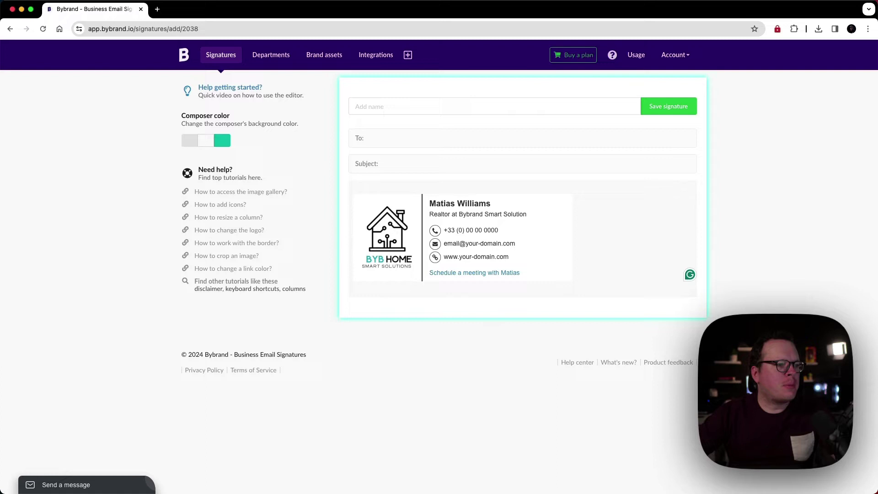
Step: Add an empty simple text block below the signature, clearing its placeholder text
click(566, 266)
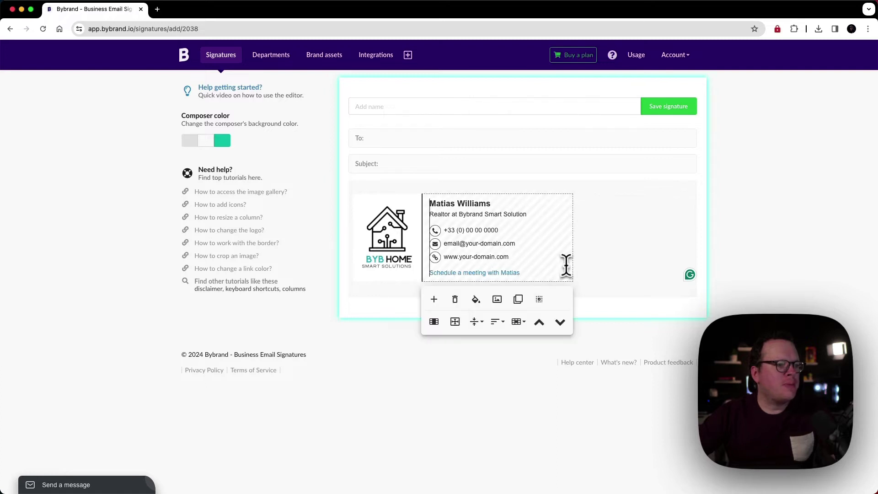
click(434, 300)
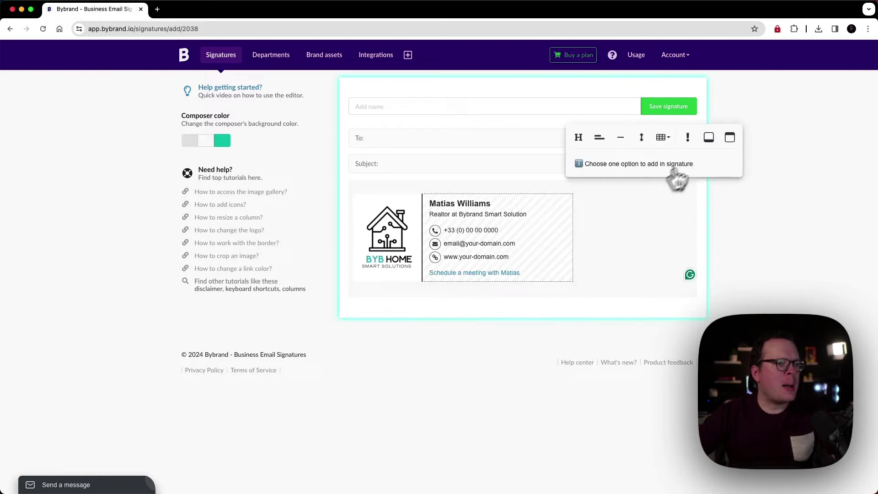
click(709, 138)
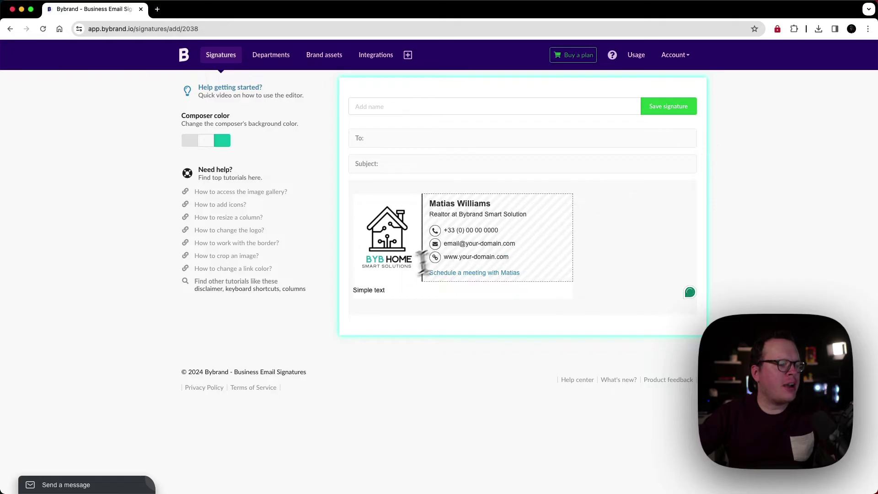
click(394, 288)
triple_click(387, 290)
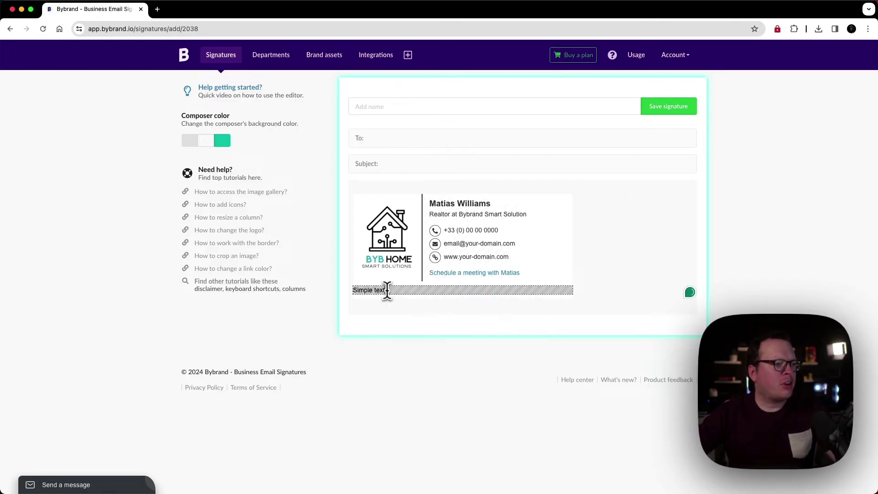
key(BackSpace)
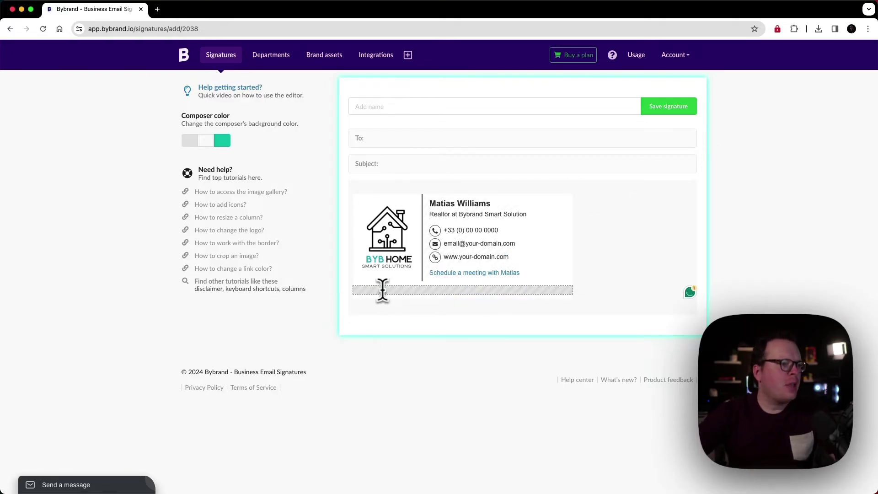
Step: Insert the webinar banner from the saved gallery images into the empty block
click(377, 291)
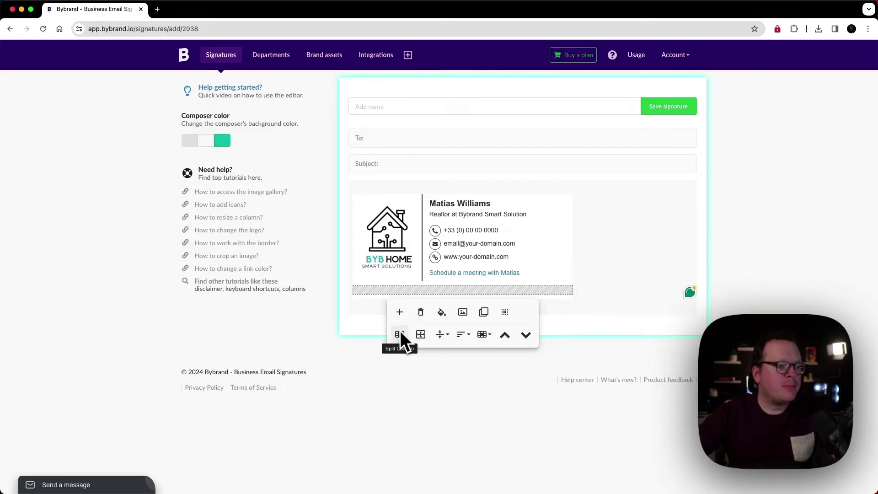
click(463, 312)
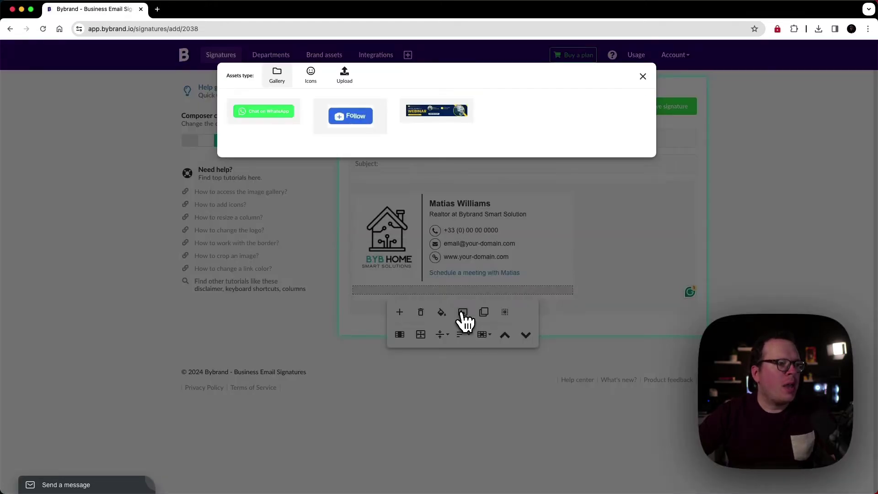
click(345, 75)
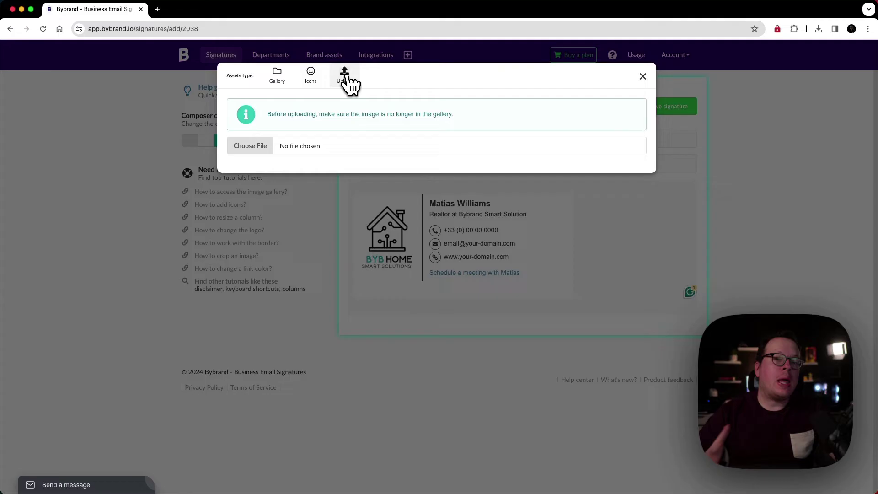
click(277, 77)
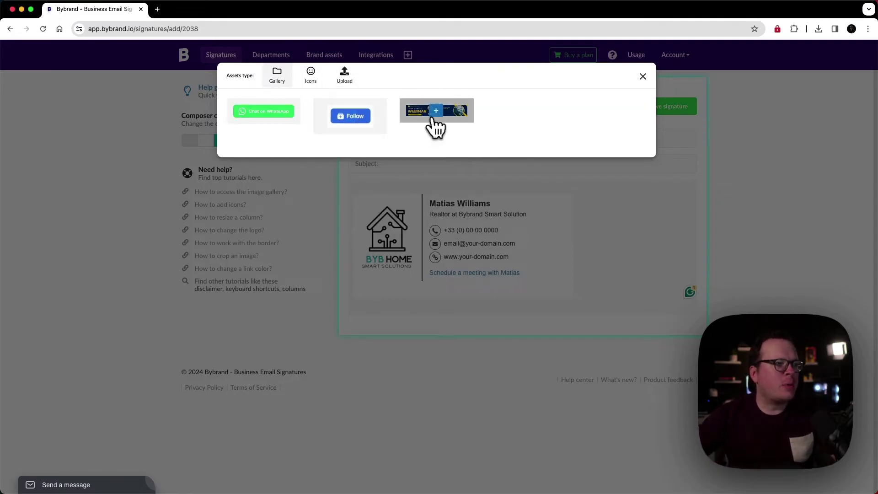
click(437, 113)
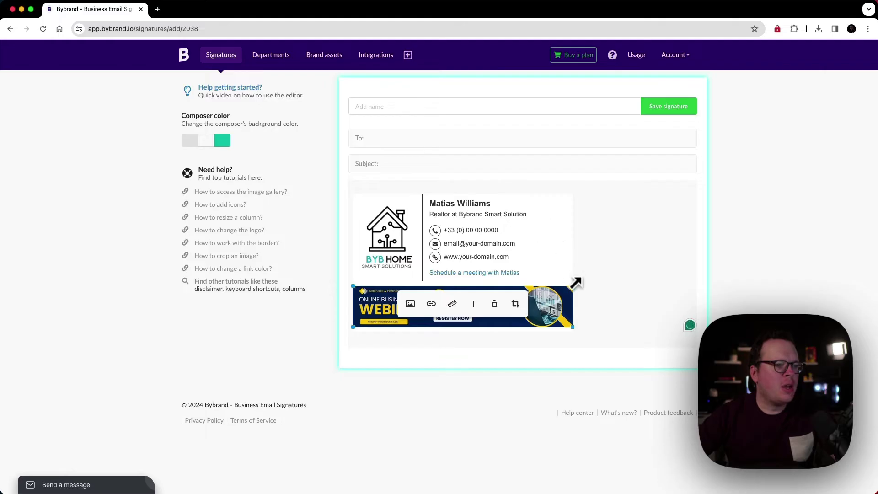
Step: Make the webinar banner slightly narrower and attach a webinar link to it
drag(573, 286, 573, 293)
click(558, 314)
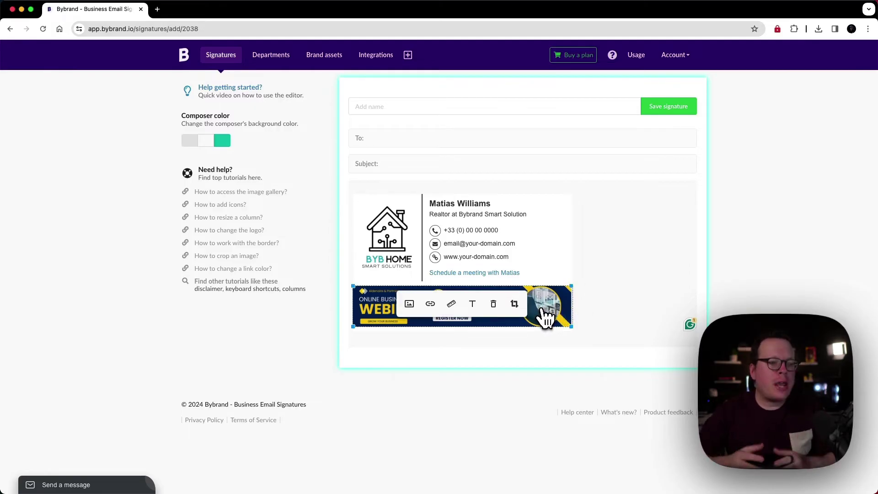
click(431, 305)
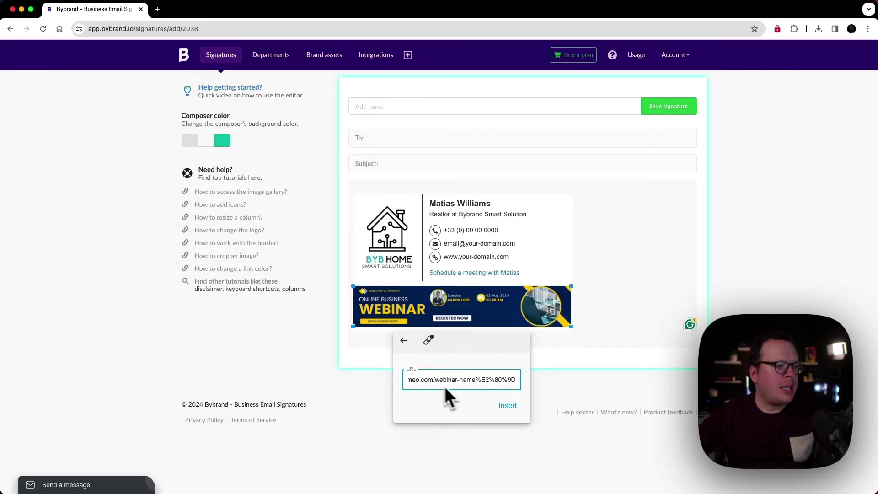
click(506, 407)
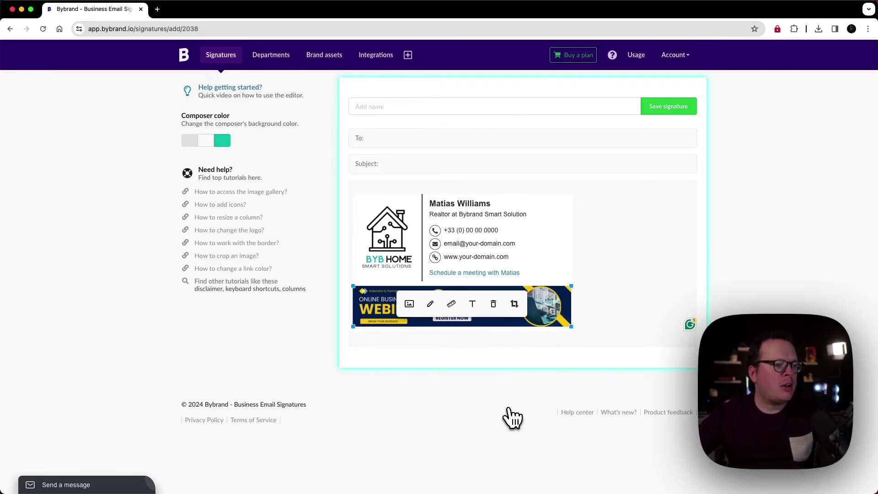
click(602, 336)
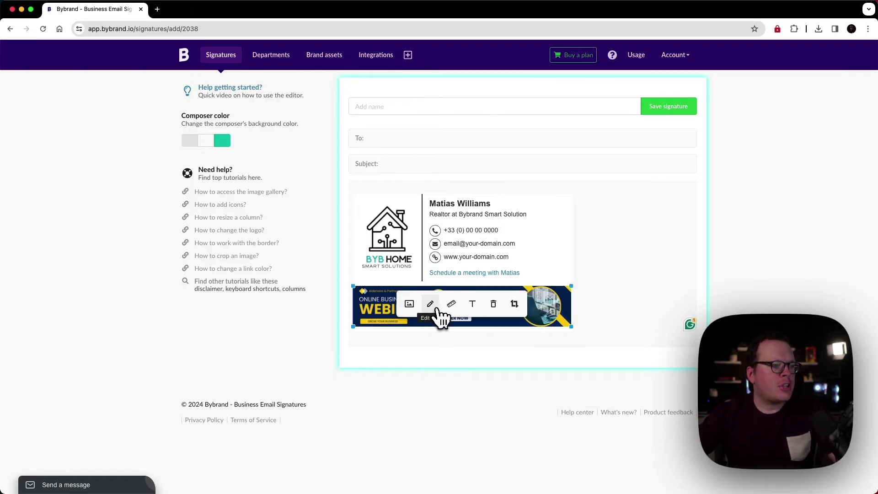
Step: Delete the webinar banner and meeting link text, inserting the Chat on WhatsApp button instead
click(493, 303)
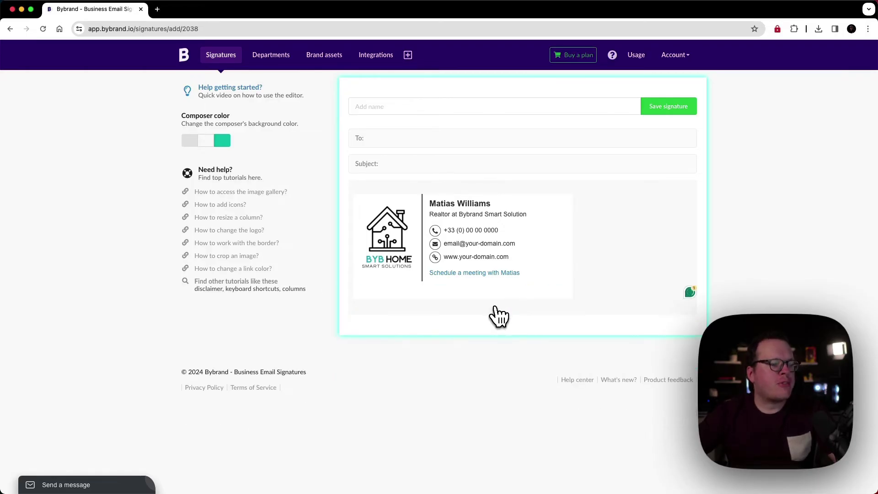
click(524, 274)
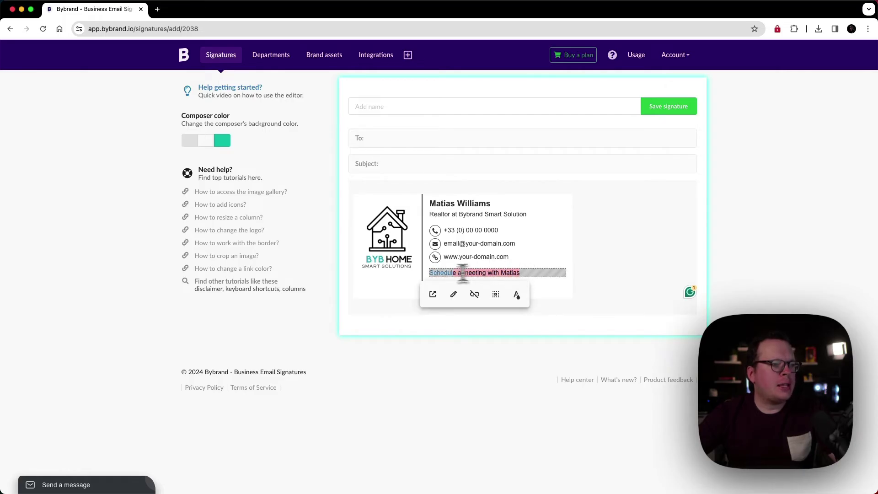
key(BackSpace)
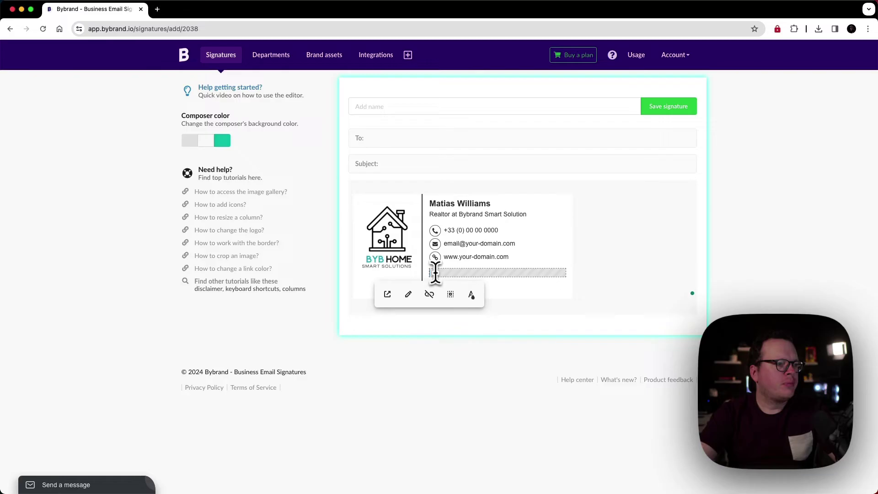
key(BackSpace)
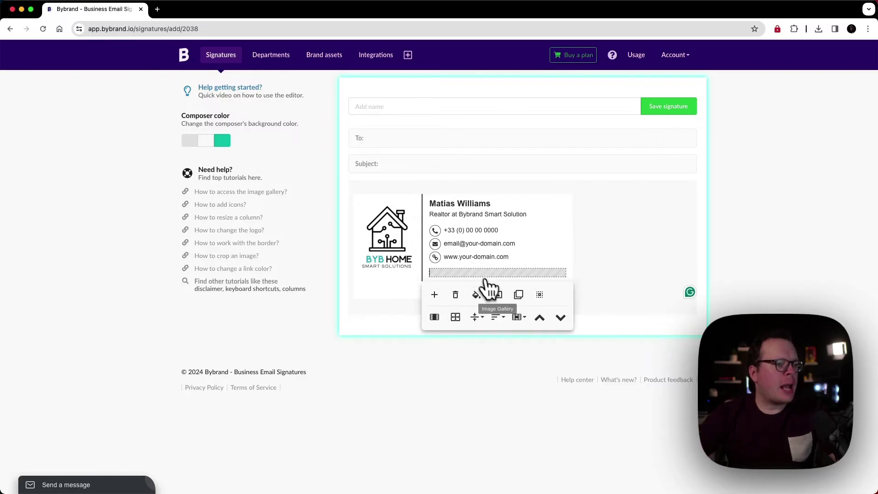
click(499, 296)
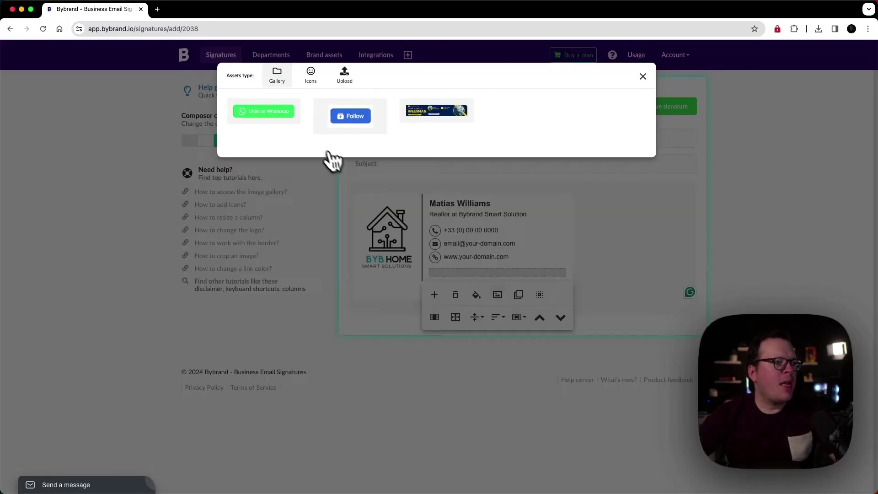
click(270, 118)
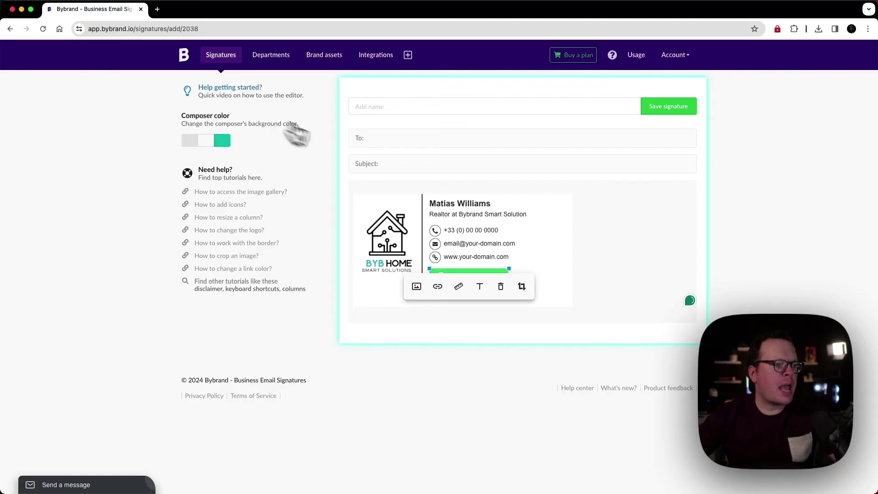
Step: Widen the WhatsApp button and link it to the wa.me chat address
click(505, 288)
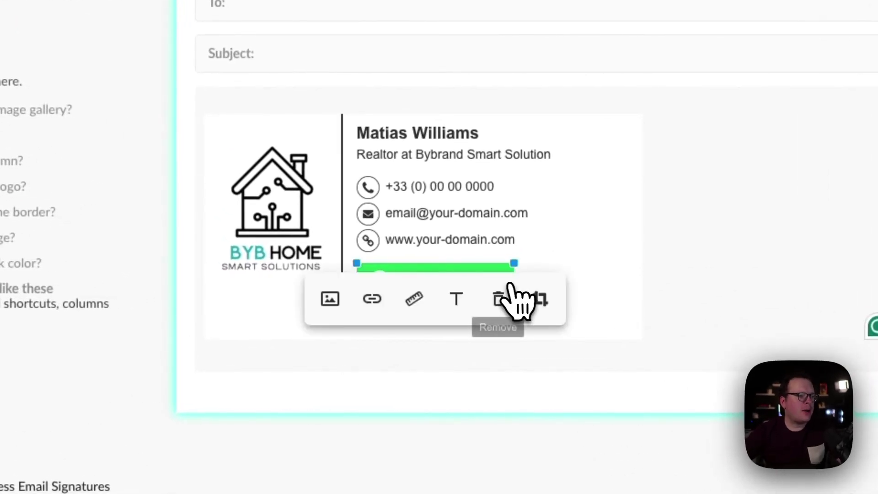
drag(515, 262, 551, 274)
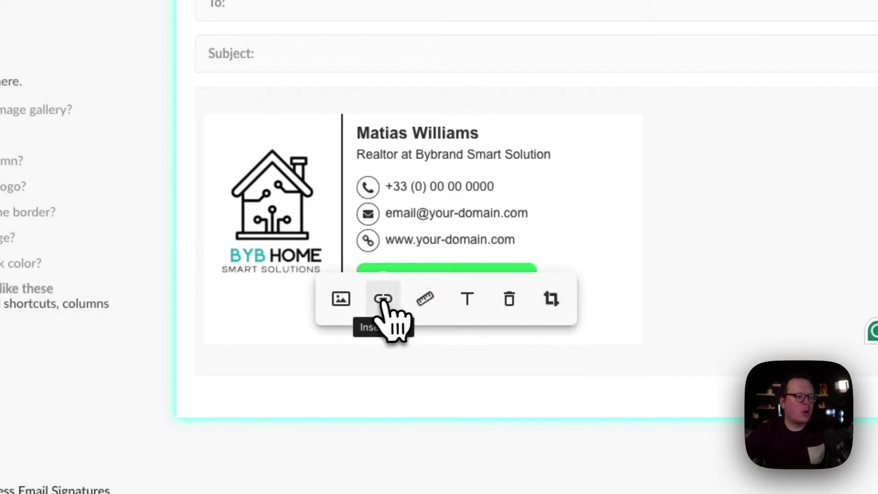
click(382, 300)
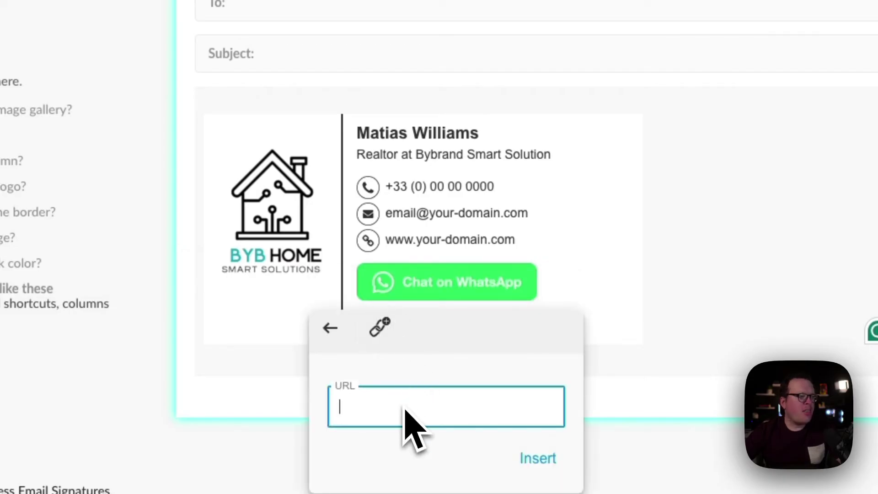
key(ctrl+v)
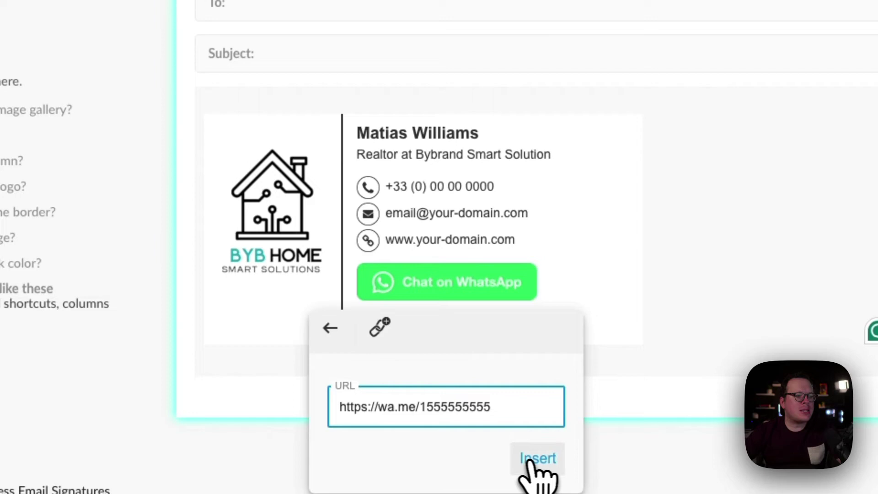
click(533, 458)
click(741, 330)
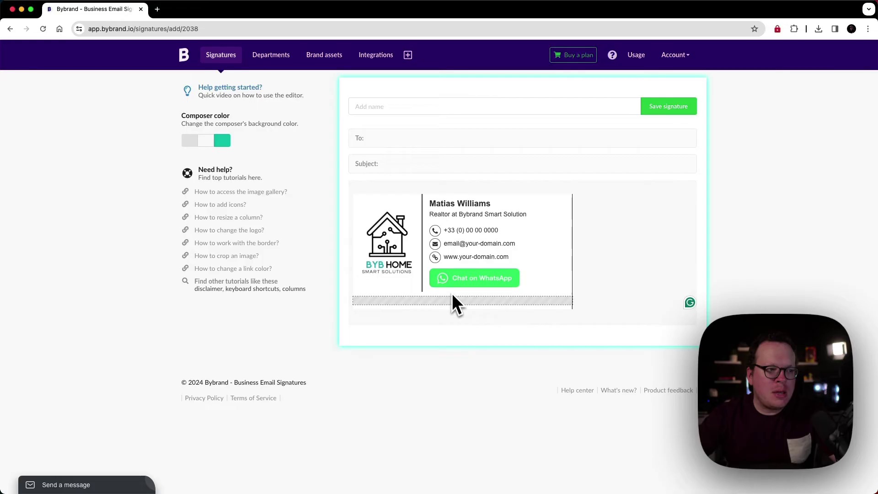
Step: Swap in the blue Follow image and add 'Follow on Linkedin | Instagram' text beside it
click(498, 281)
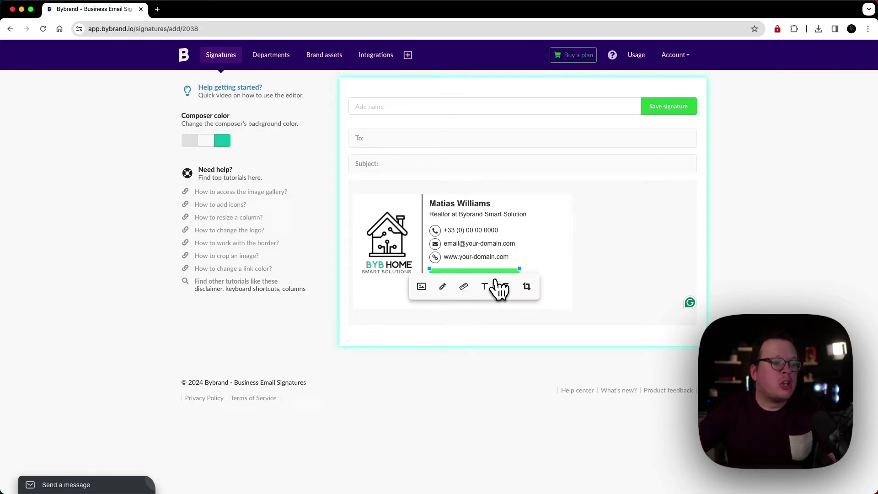
click(421, 287)
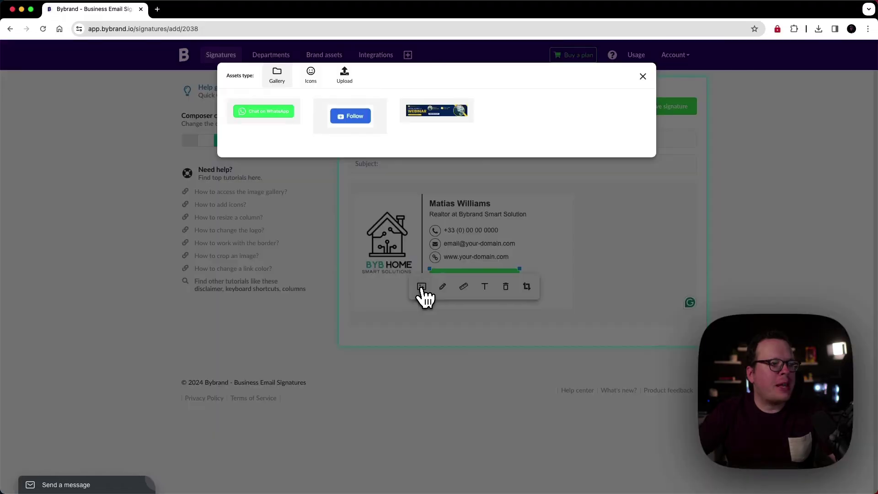
click(355, 122)
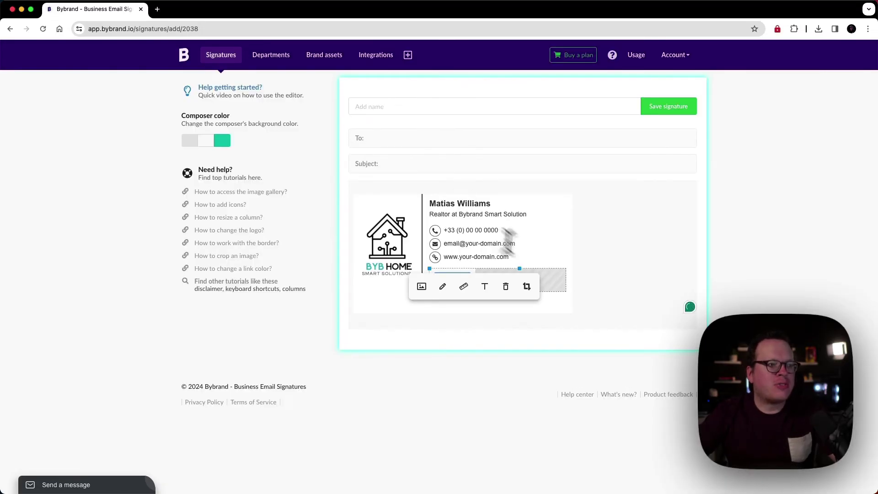
click(593, 302)
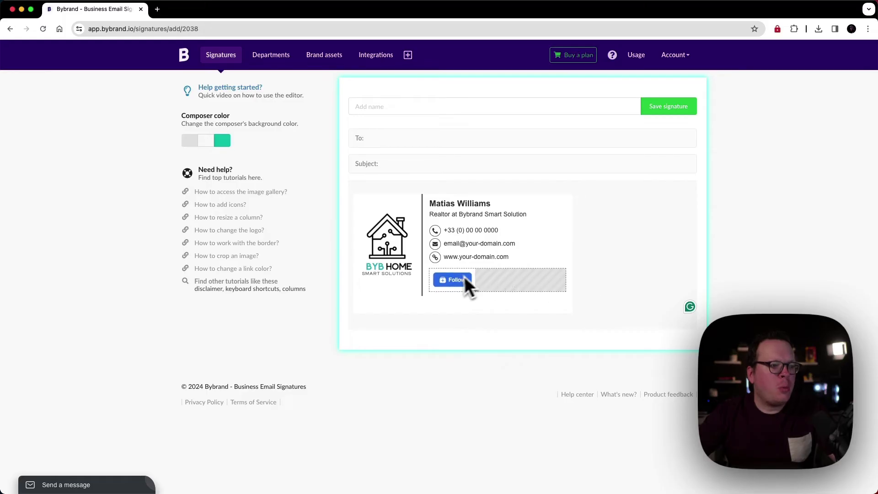
click(490, 279)
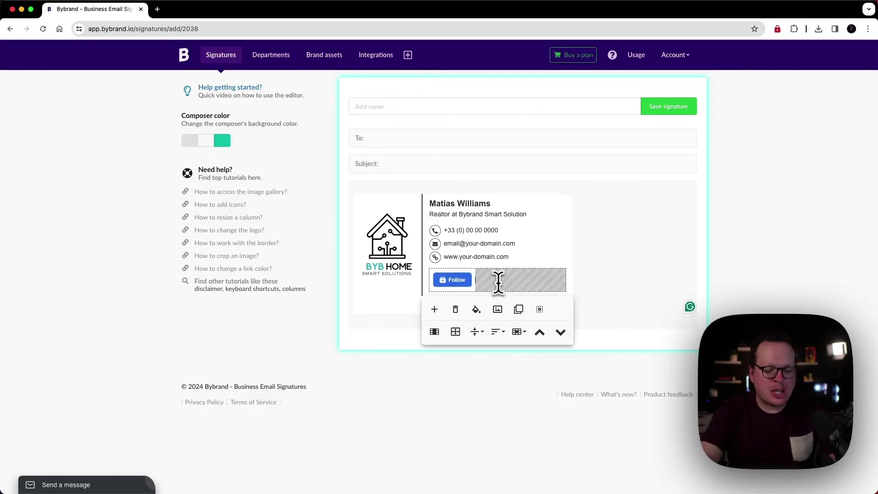
key(ctrl+v)
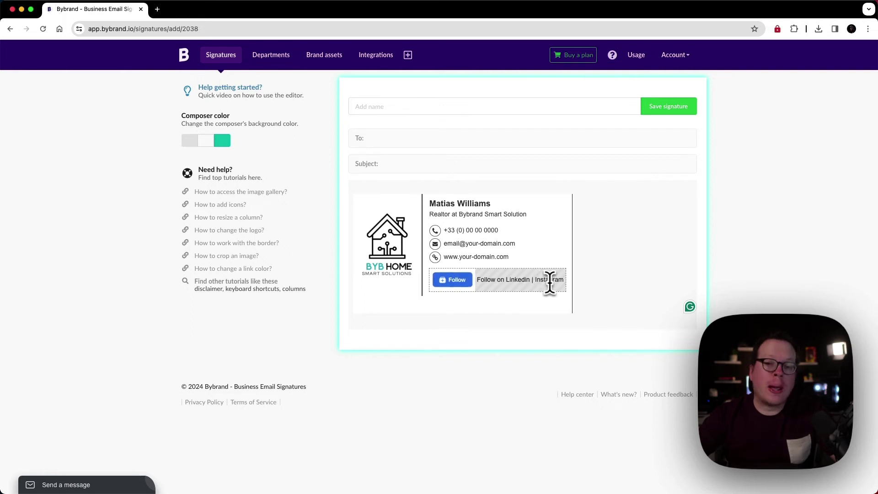
Step: Open link settings for the word 'Instagram' and dismiss them without entering a URL
double_click(514, 279)
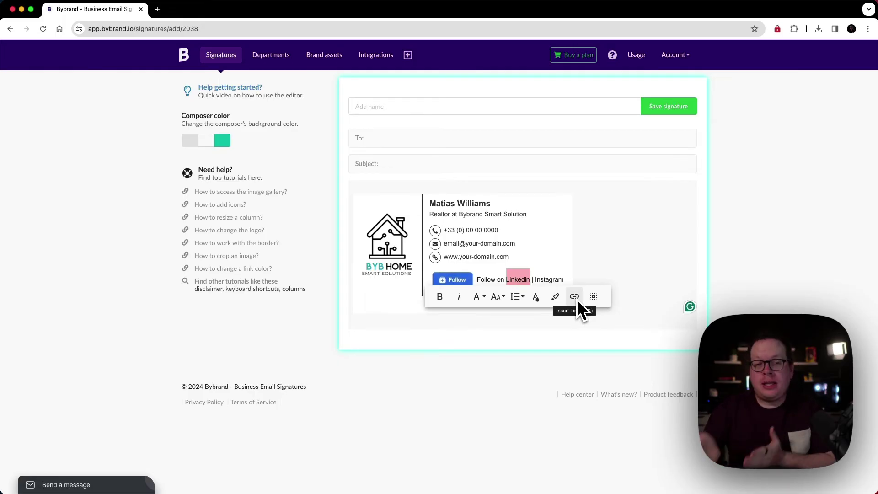
double_click(558, 279)
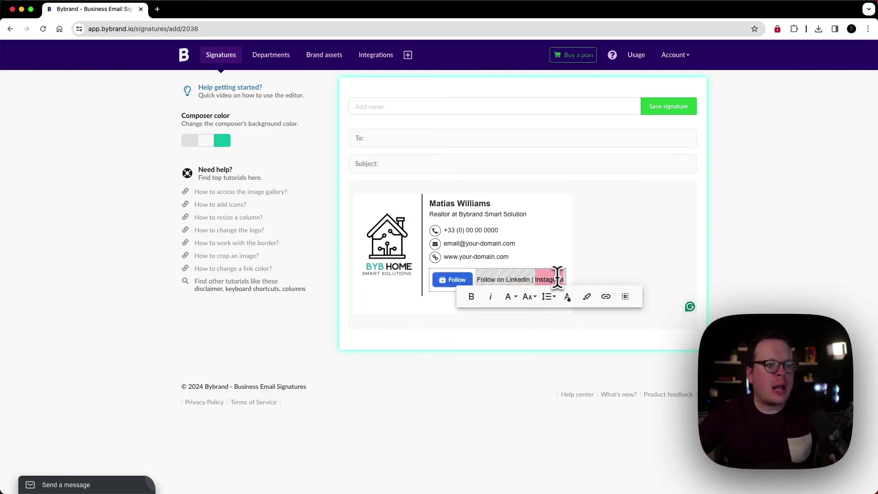
click(607, 297)
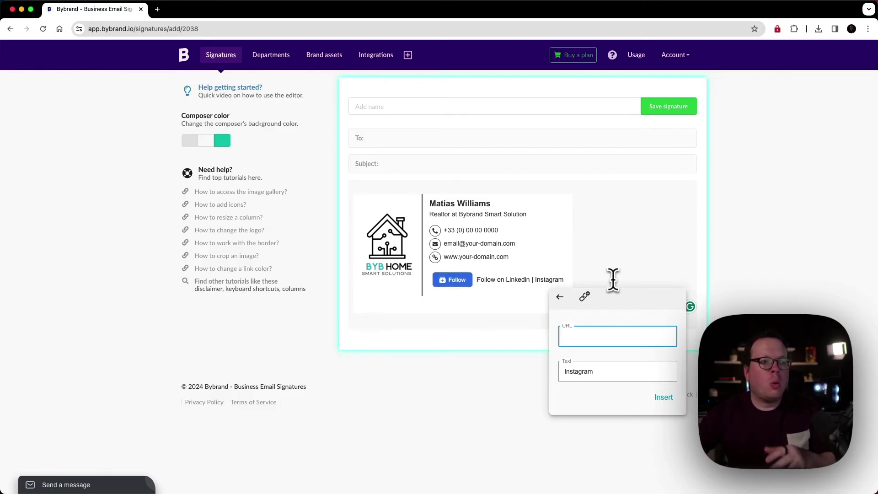
click(613, 277)
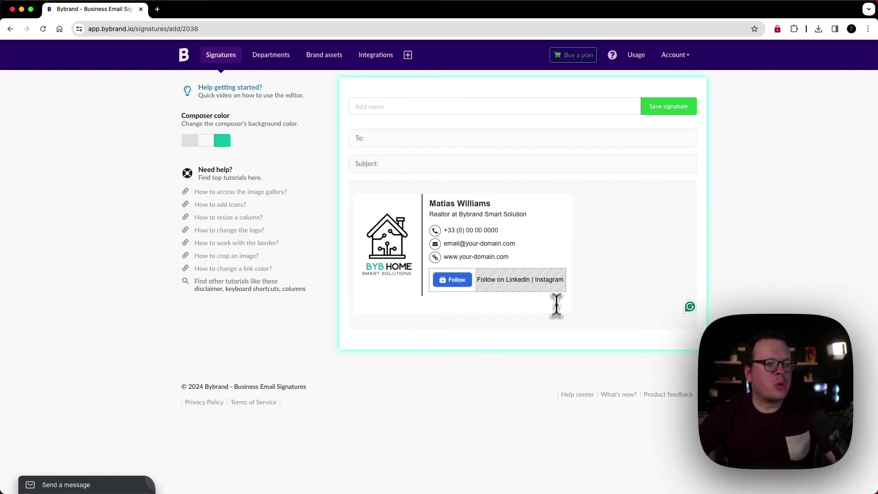
Step: Delete the Follow button and its 'Follow on Linkedin | Instagram' text
double_click(556, 284)
key(BackSpace)
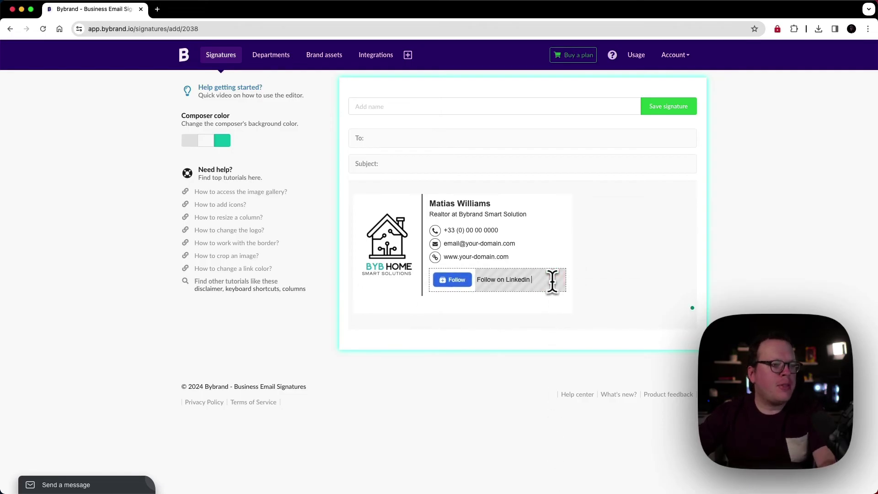
key(BackSpace)
key(BackSpace)
key(BackSpace)
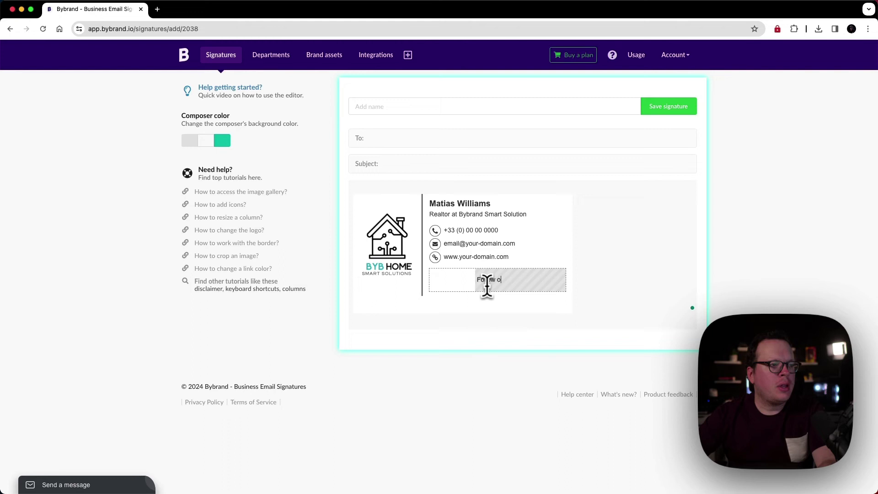
key(BackSpace)
key(BackSpace)
key(BackSpace)
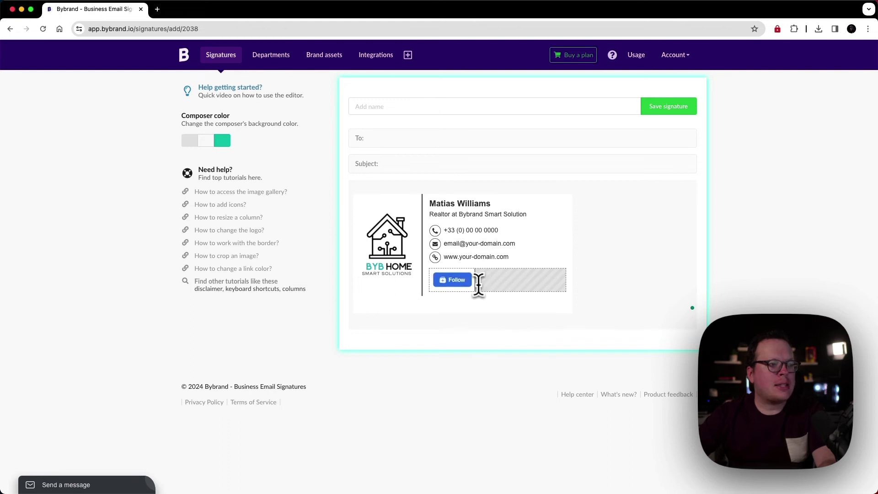
key(BackSpace)
Step: Type 'Visit us' in the emptied row and bring up the image asset library
click(452, 274)
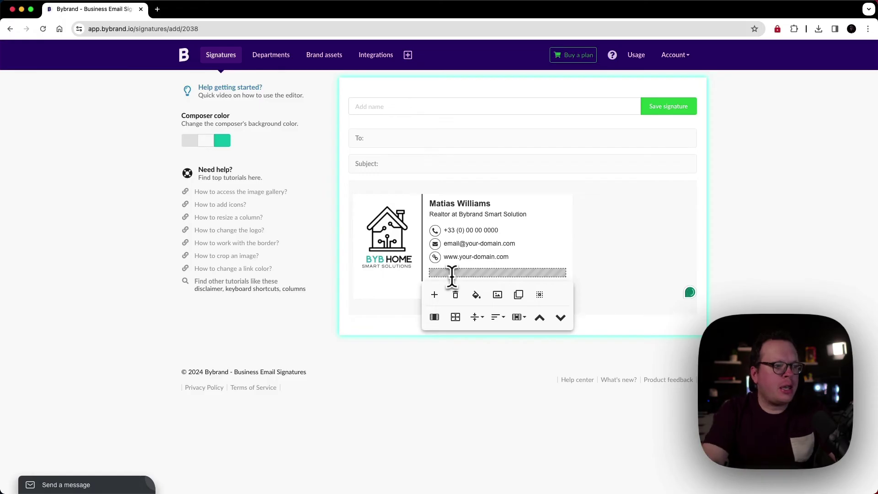
text(Visit us)
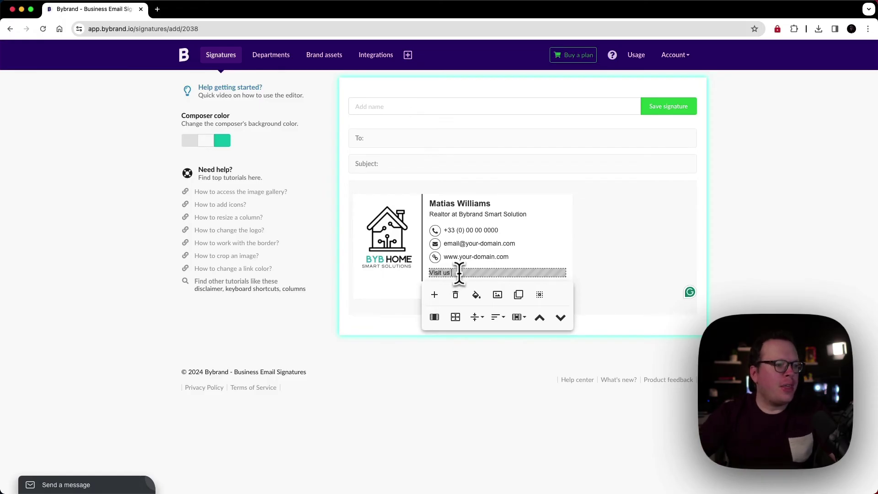
click(497, 295)
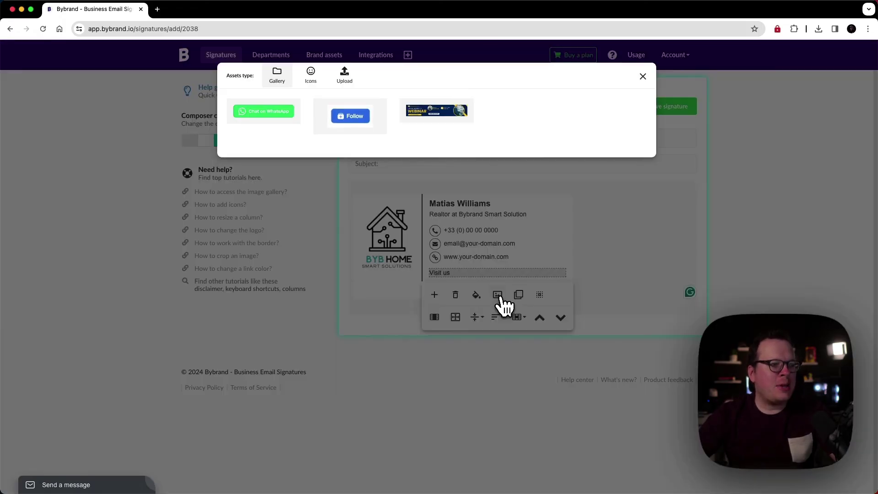
Step: Insert the circular location-pin icon from the Icons library after 'Visit us'
click(311, 75)
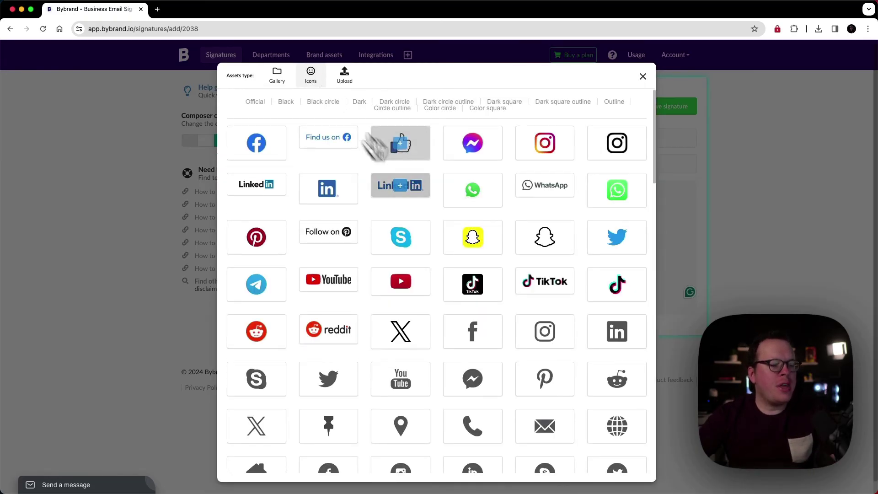
scroll(464, 252, down, 2)
scroll(465, 251, down, 1)
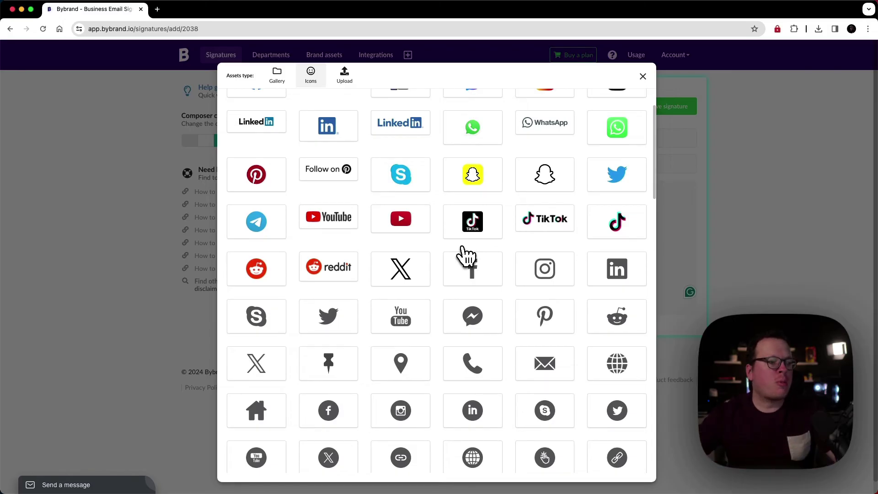
scroll(455, 338, down, 3)
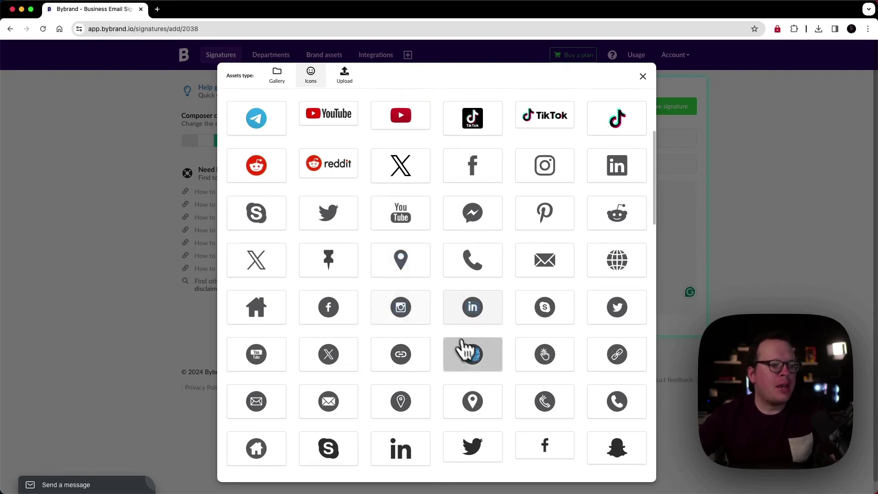
scroll(464, 353, down, 1)
scroll(443, 365, down, 1)
mouse_move(400, 336)
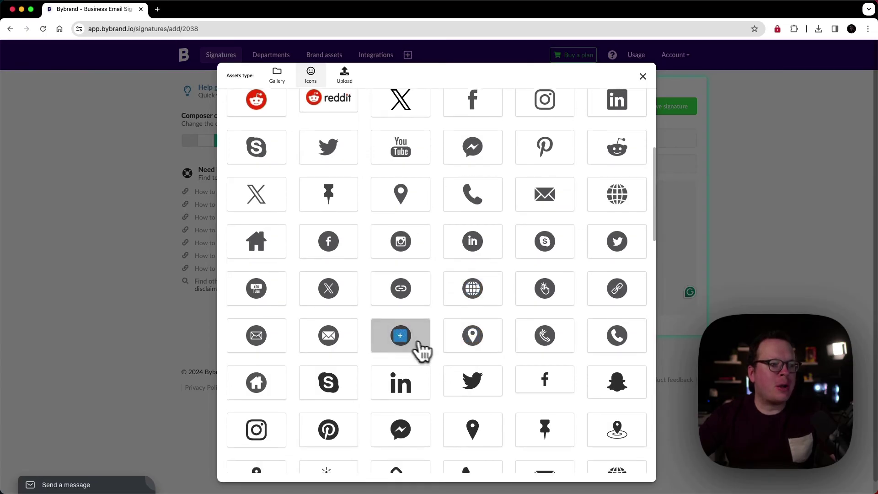
scroll(437, 359, down, 2)
scroll(439, 364, down, 3)
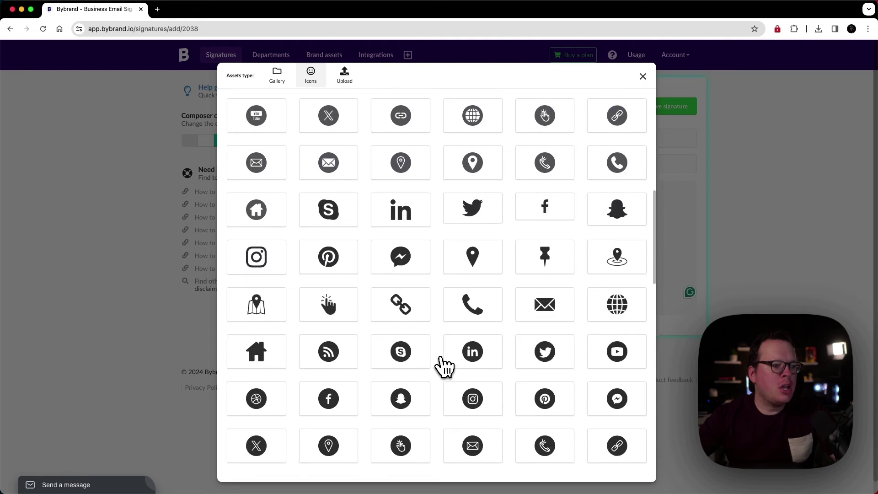
scroll(442, 364, up, 3)
scroll(441, 365, up, 2)
scroll(443, 365, up, 1)
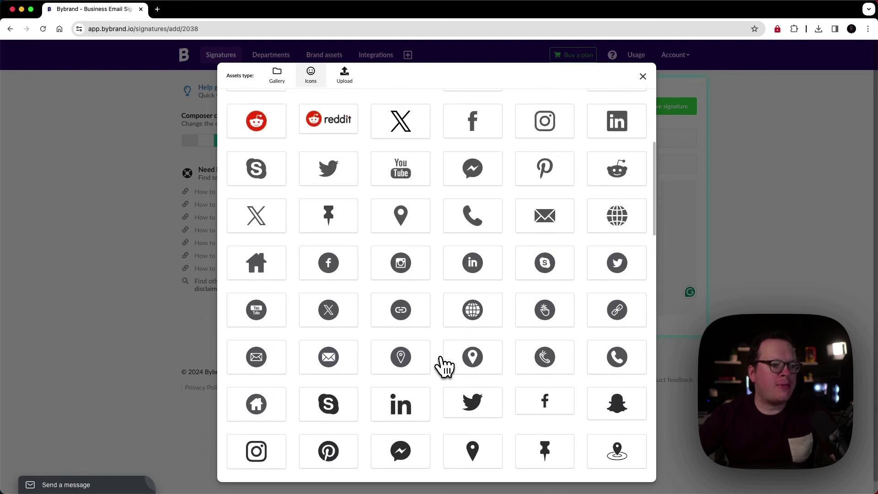
scroll(443, 366, up, 1)
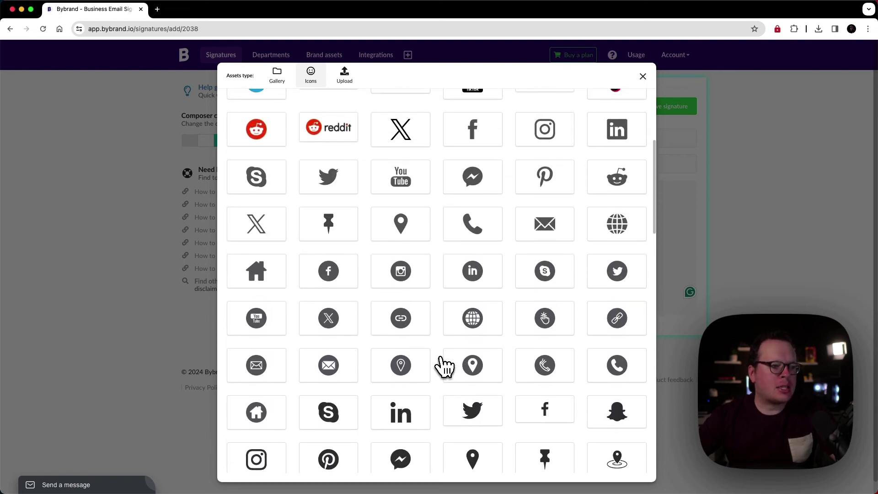
click(472, 366)
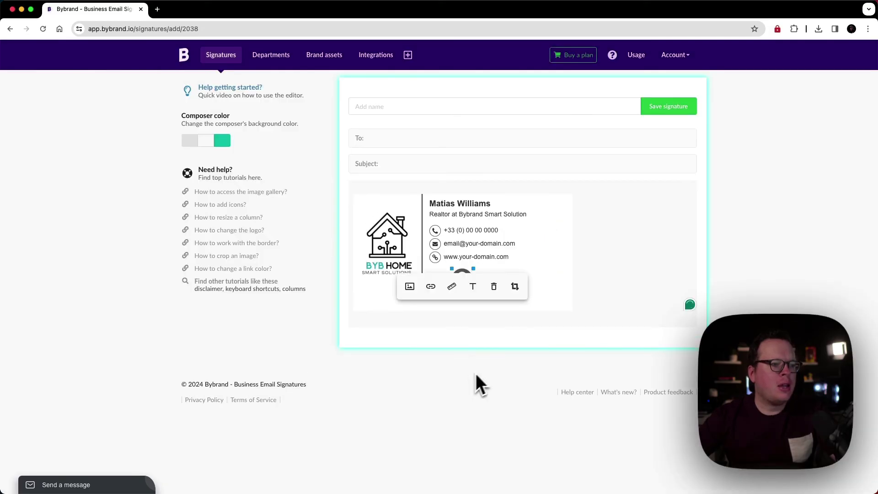
Step: Link the location-pin icon beside 'Visit us' to the pasted Google Maps URL
click(467, 279)
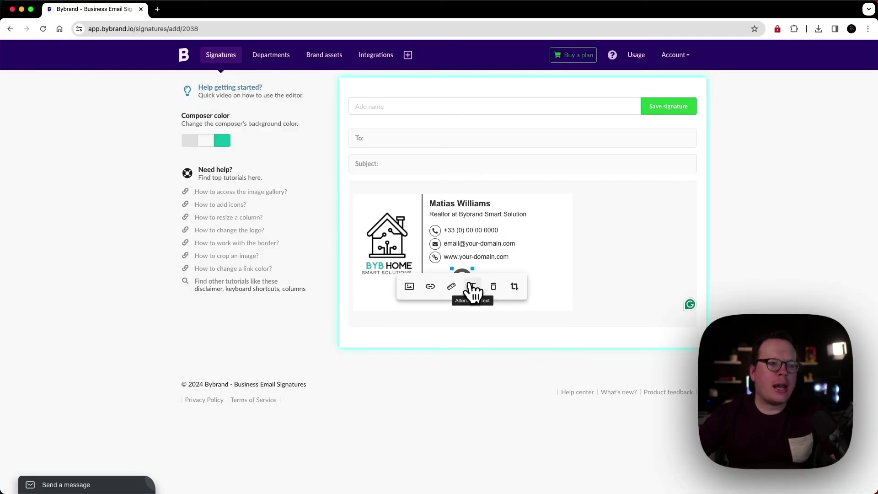
click(462, 272)
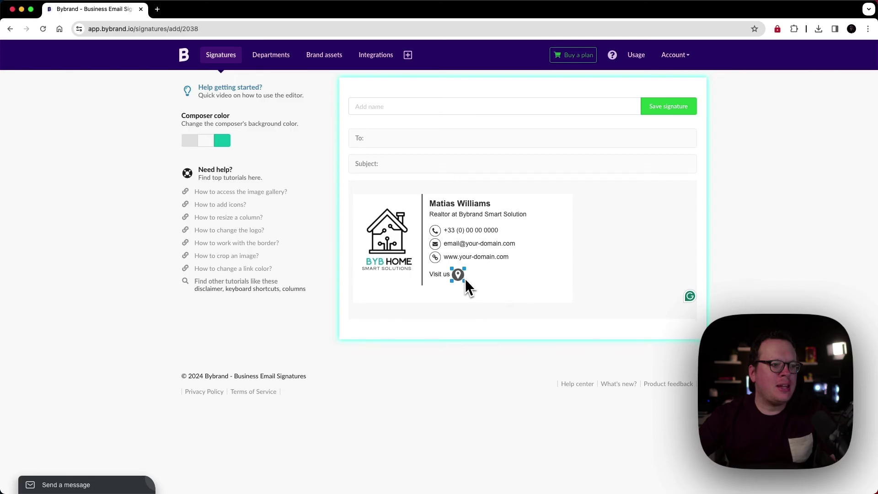
click(465, 279)
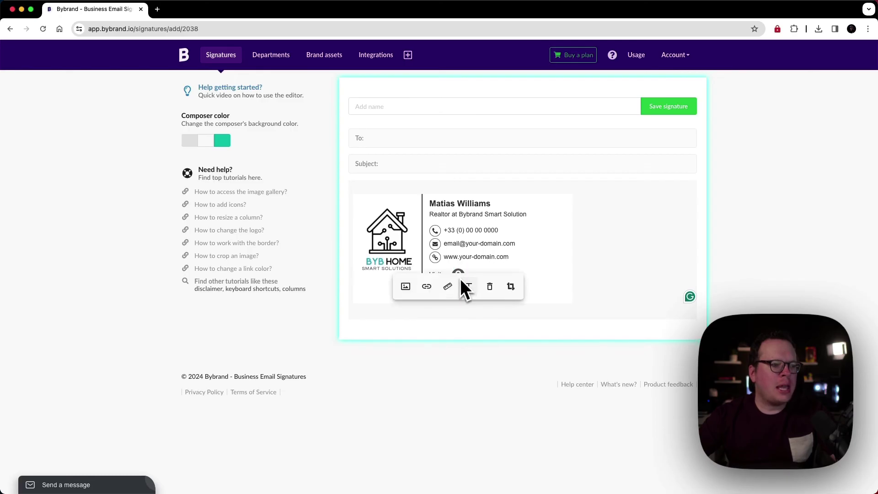
click(427, 288)
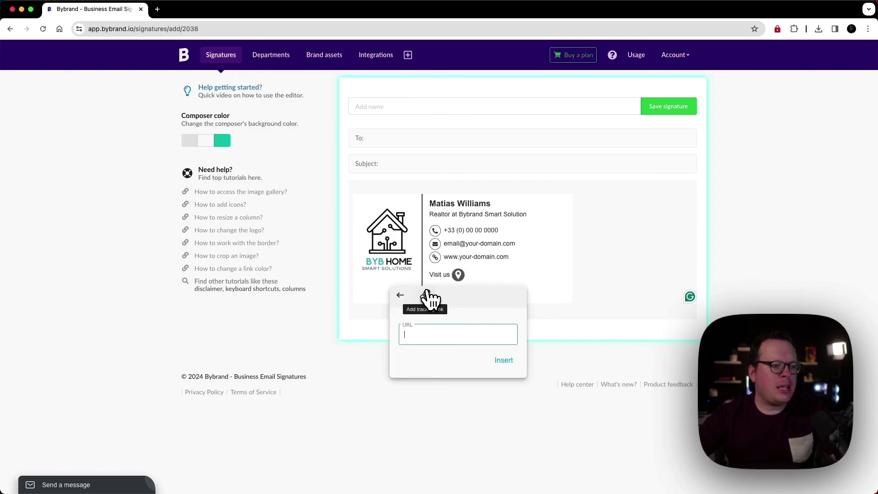
key(super+v)
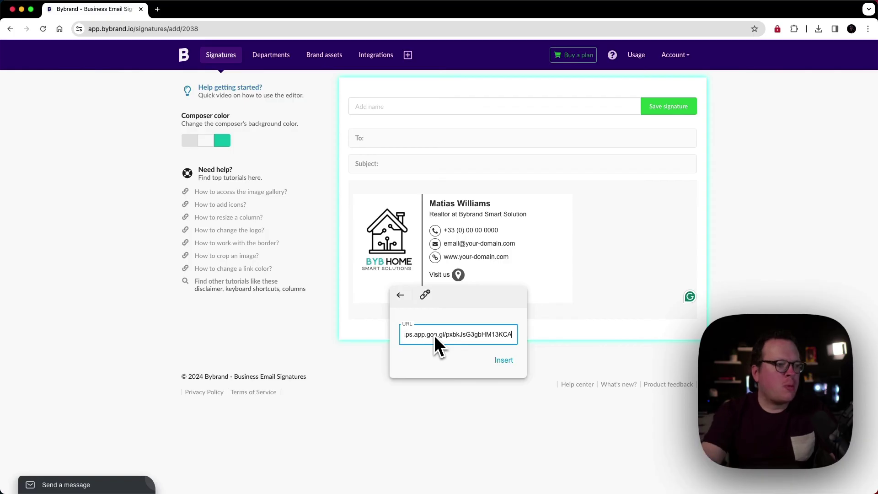
click(504, 360)
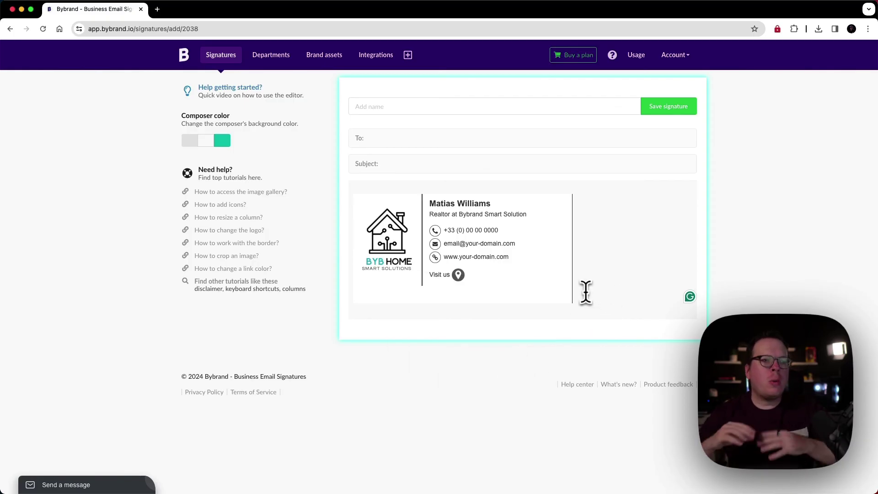